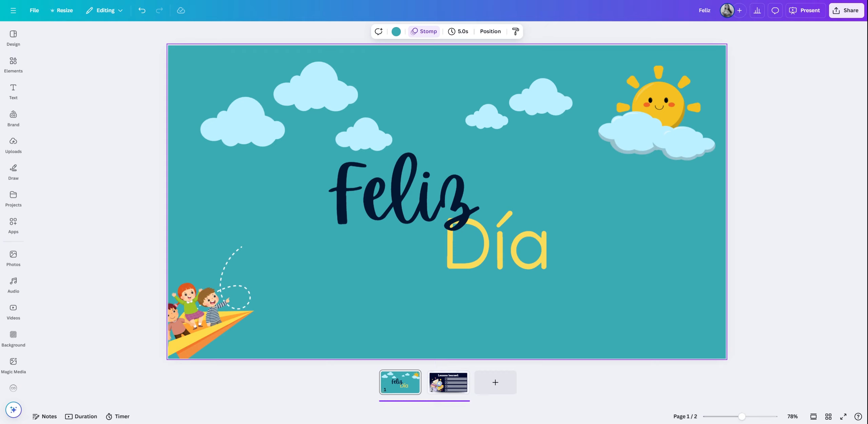
{"action": "left_click", "coordinate": [242, 122]}
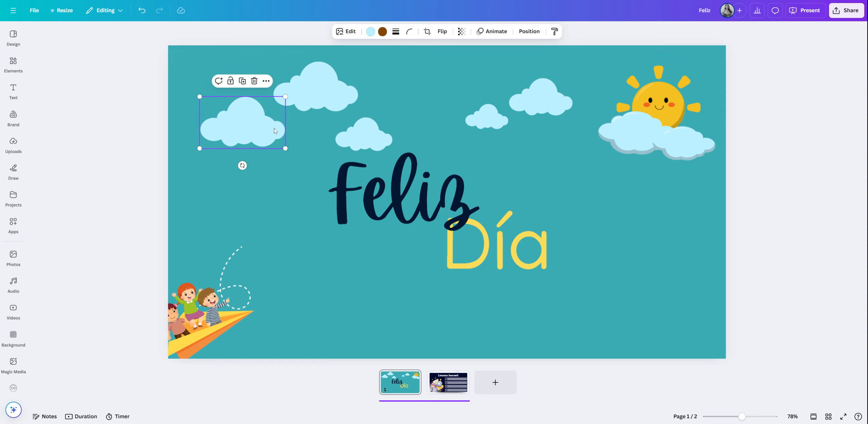
{"action": "left_click", "coordinate": [331, 97]}
{"action": "left_click", "coordinate": [361, 156]}
{"action": "left_click", "coordinate": [359, 136]}
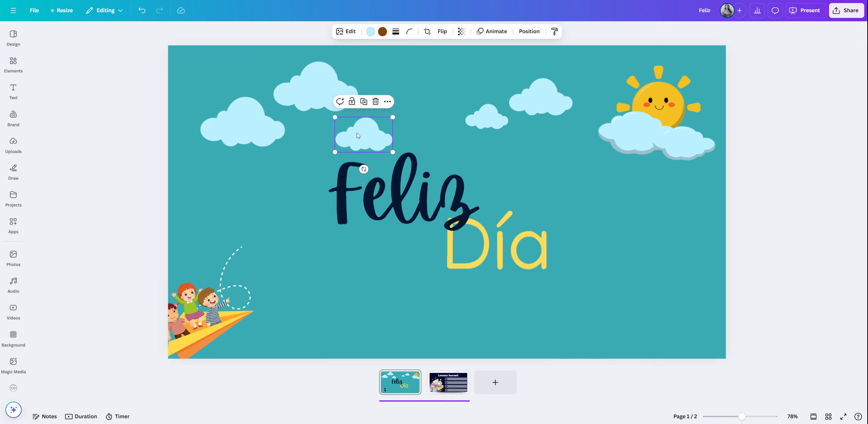
{"action": "left_click", "coordinate": [515, 111]}
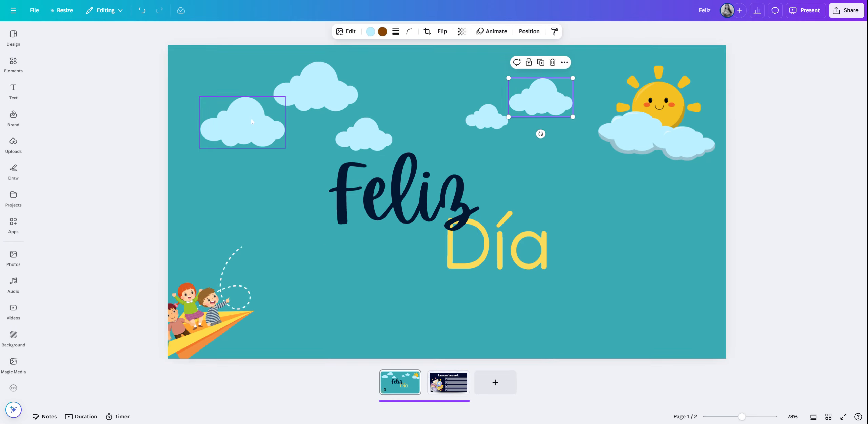
Apply the Drift animation to the leftmost cloud and to the cloud above and beside it.
{"action": "left_click", "coordinate": [263, 113]}
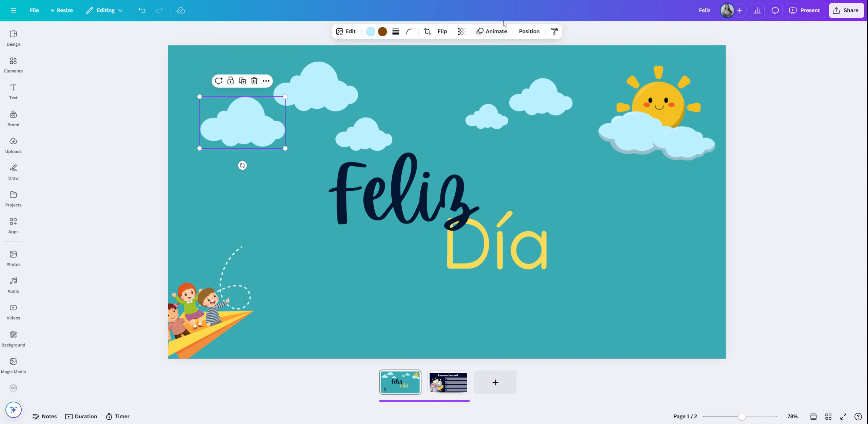
{"action": "left_click", "coordinate": [496, 31]}
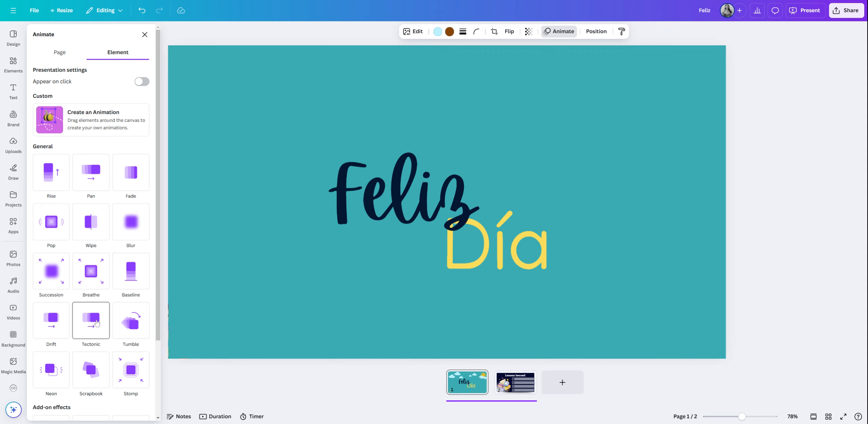
{"action": "scroll", "coordinate": [102, 332], "scroll_direction": "down", "scroll_amount": 1}
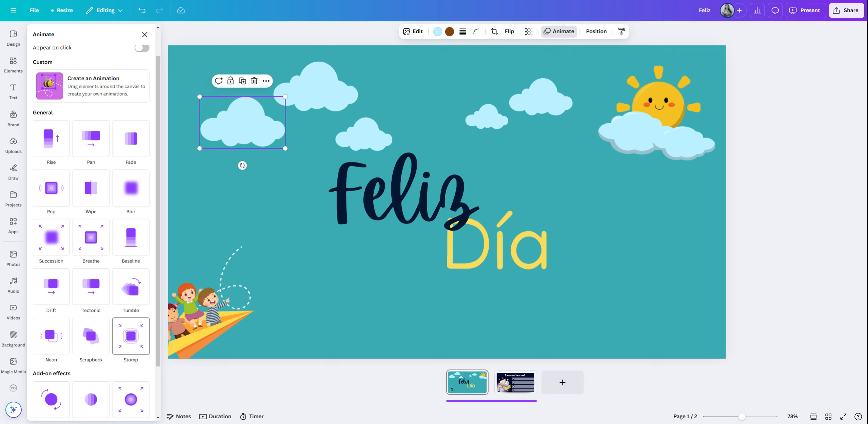
{"action": "left_click", "coordinate": [58, 295]}
{"action": "left_click", "coordinate": [290, 96]}
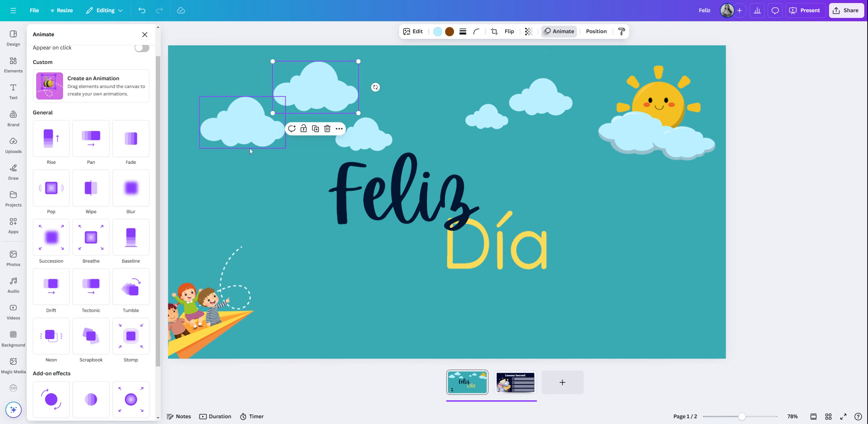
{"action": "left_click", "coordinate": [47, 282]}
Apply the Drift animation to the small cloud above "Feliz" and to the two clouds nearest the sun.
{"action": "left_click", "coordinate": [352, 183]}
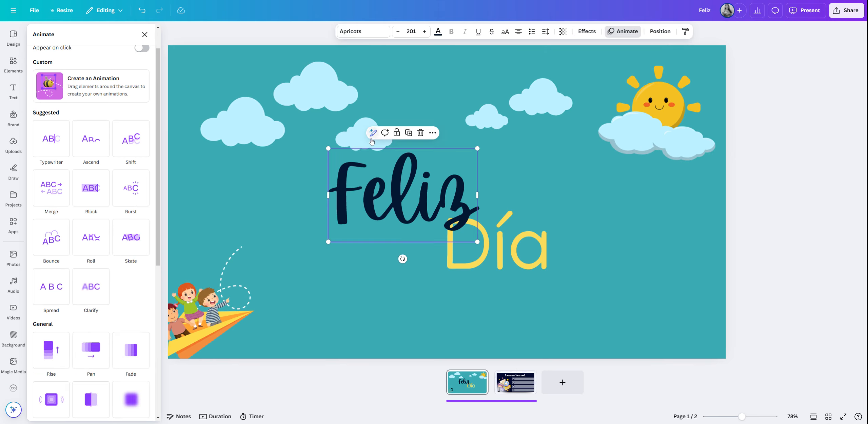
{"action": "left_click", "coordinate": [343, 136]}
{"action": "left_click", "coordinate": [51, 287]}
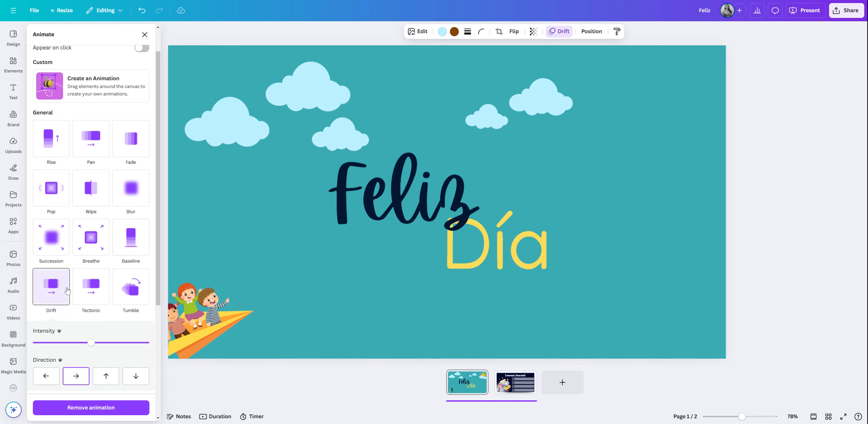
{"action": "left_click", "coordinate": [490, 114]}
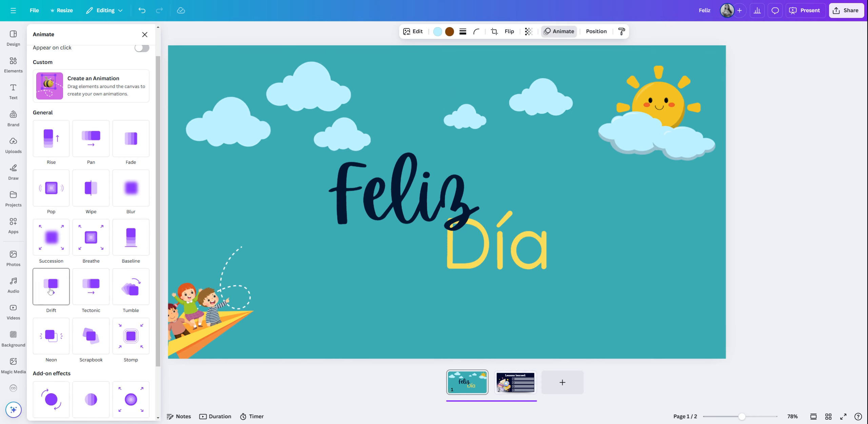
{"action": "left_click", "coordinate": [50, 287]}
{"action": "left_click", "coordinate": [529, 113]}
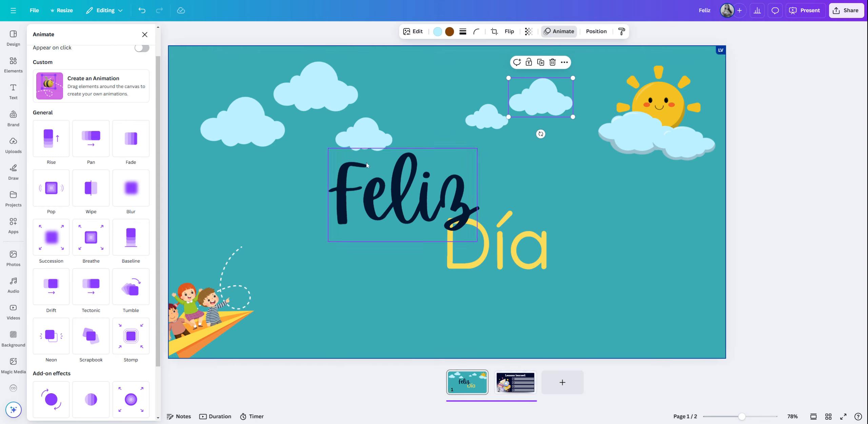
{"action": "left_click", "coordinate": [54, 291]}
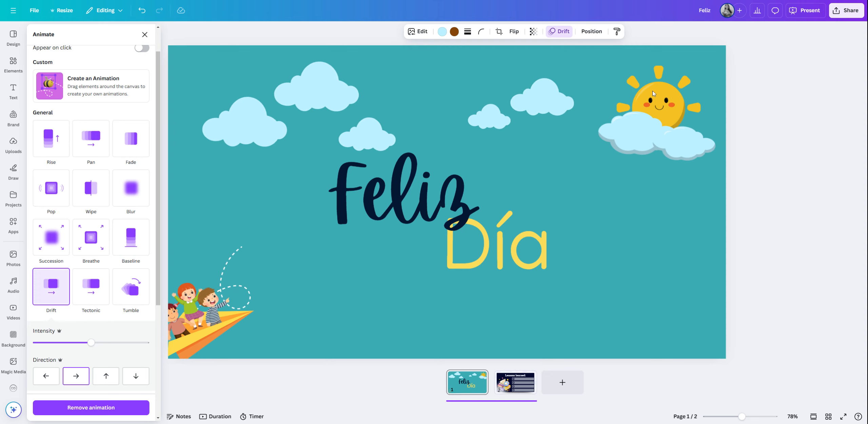
Give the sun the Blur animation with the Rotate add-on effect, and preview the page in full screen.
{"action": "left_click", "coordinate": [657, 109]}
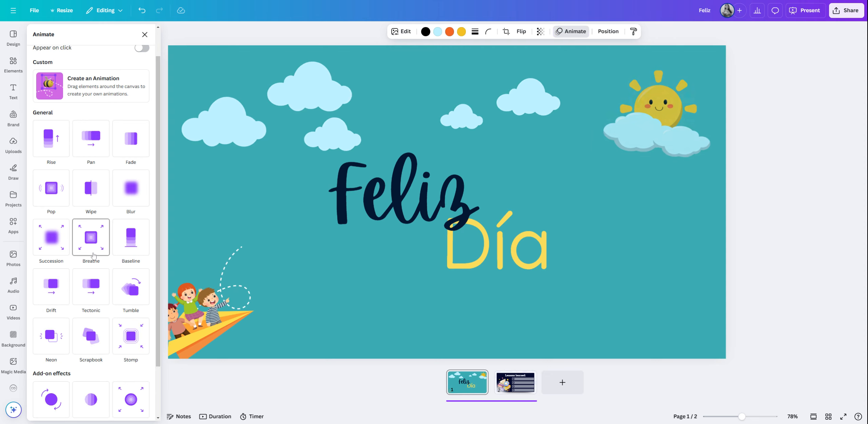
{"action": "left_click", "coordinate": [127, 197]}
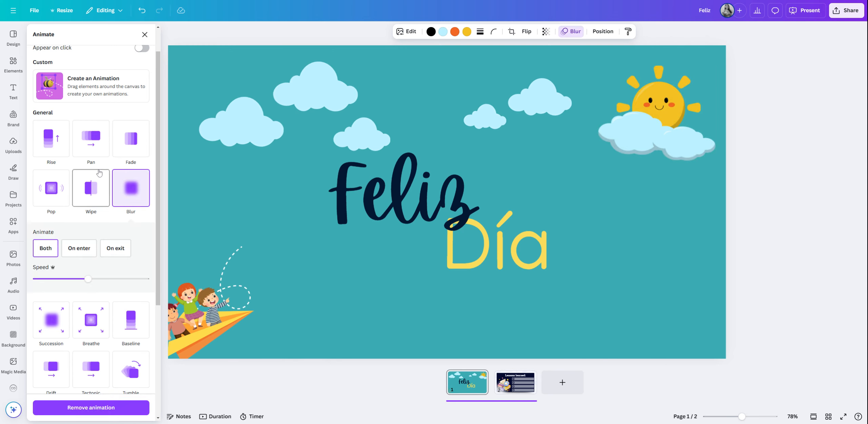
{"action": "scroll", "coordinate": [68, 271], "scroll_direction": "down", "scroll_amount": 4}
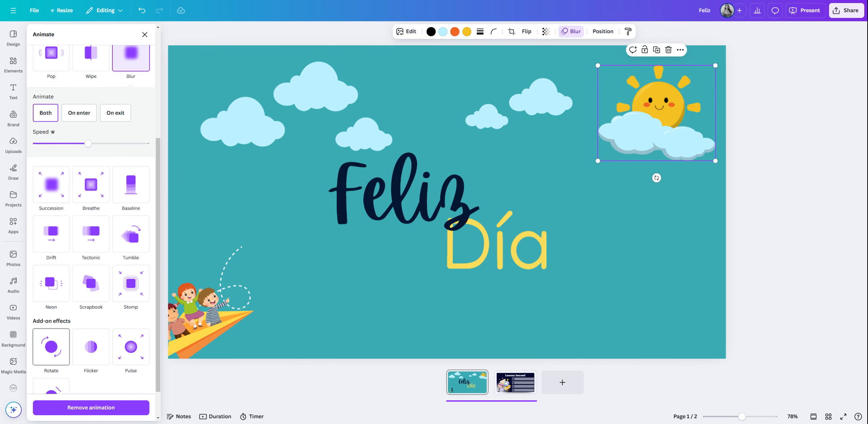
{"action": "left_click", "coordinate": [51, 346]}
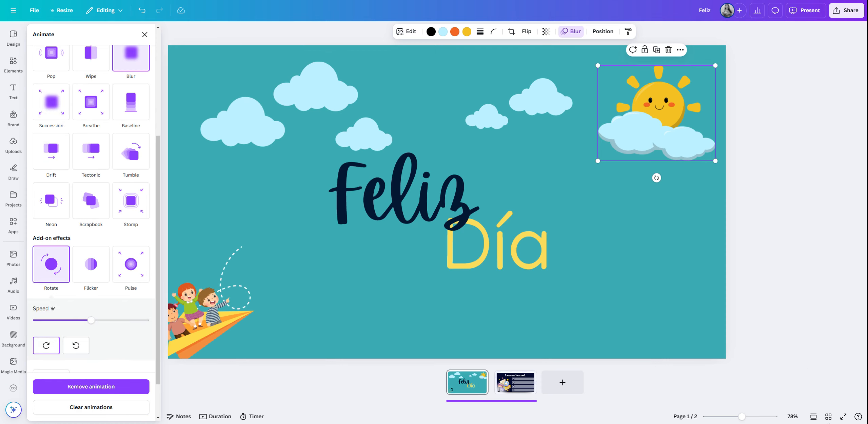
{"action": "left_click", "coordinate": [842, 416]}
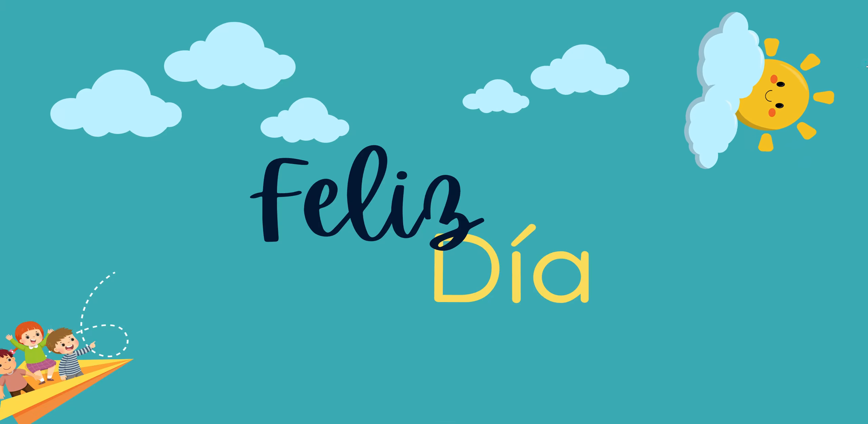
{"action": "key", "text": "Escape"}
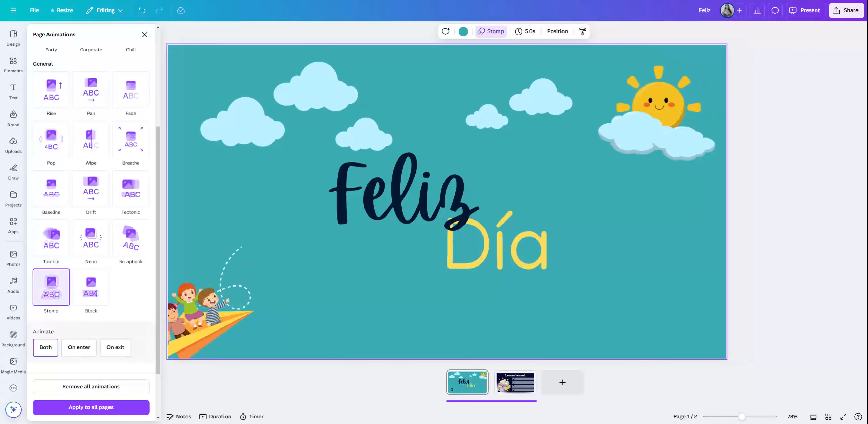
Remove all animations from the page, and apply the Drift animation to the sun.
{"action": "scroll", "coordinate": [83, 279], "scroll_direction": "up", "scroll_amount": 2}
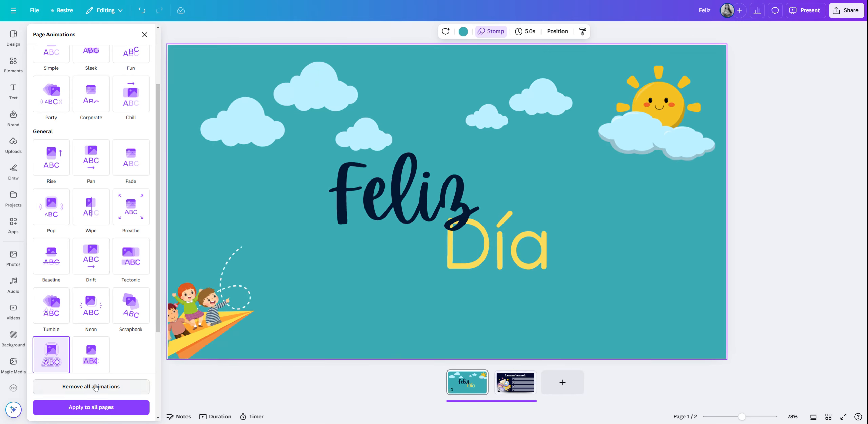
{"action": "left_click", "coordinate": [146, 390]}
{"action": "scroll", "coordinate": [129, 328], "scroll_direction": "up", "scroll_amount": 1}
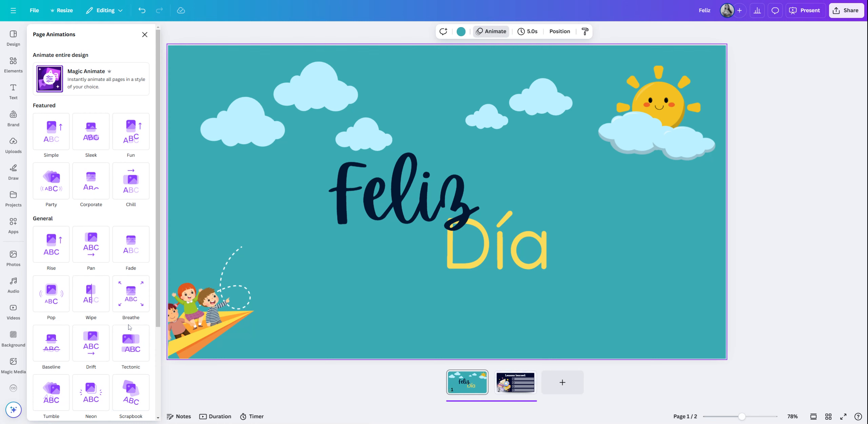
{"action": "left_click", "coordinate": [637, 132]}
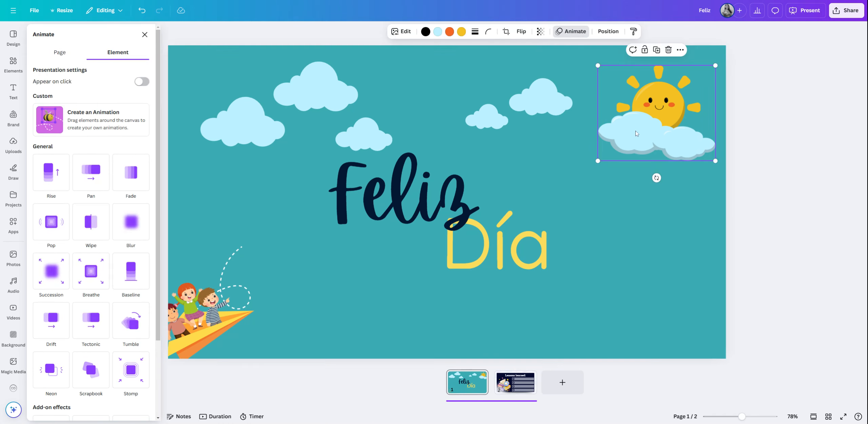
{"action": "left_click", "coordinate": [53, 337]}
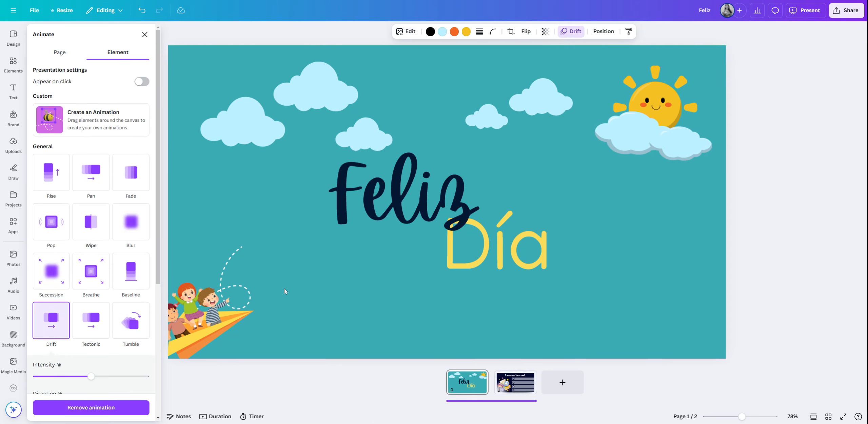
Apply the Typewriter animation to the "Feliz" text.
{"action": "left_click", "coordinate": [451, 198]}
{"action": "left_click", "coordinate": [452, 218]}
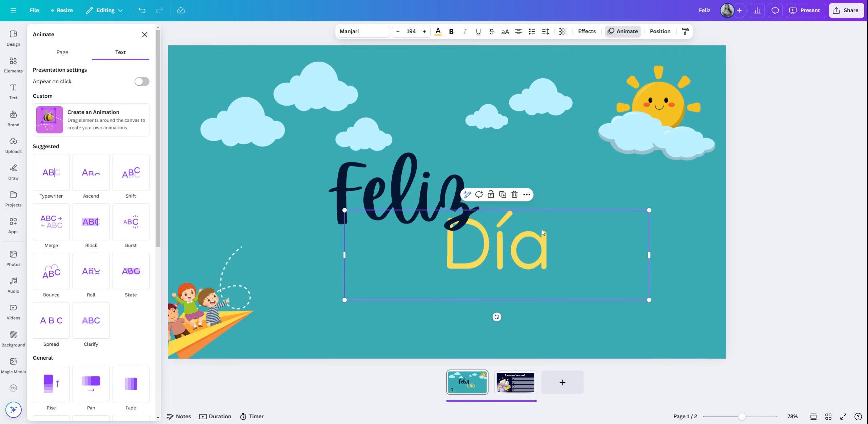
{"action": "left_click", "coordinate": [452, 219]}
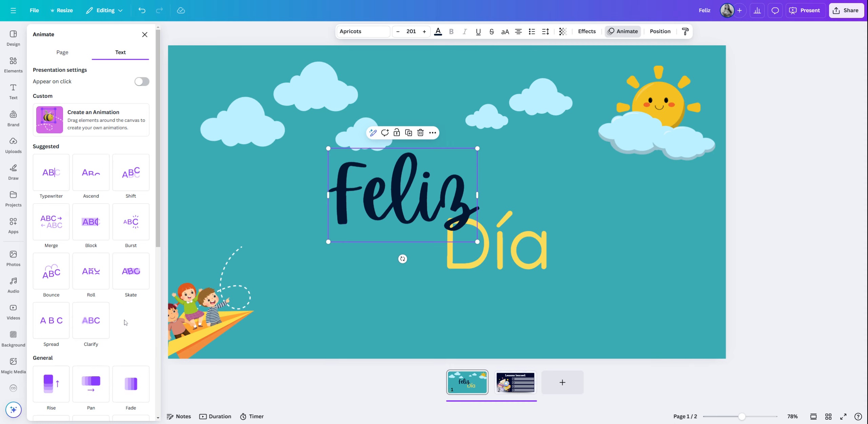
{"action": "left_click", "coordinate": [59, 185]}
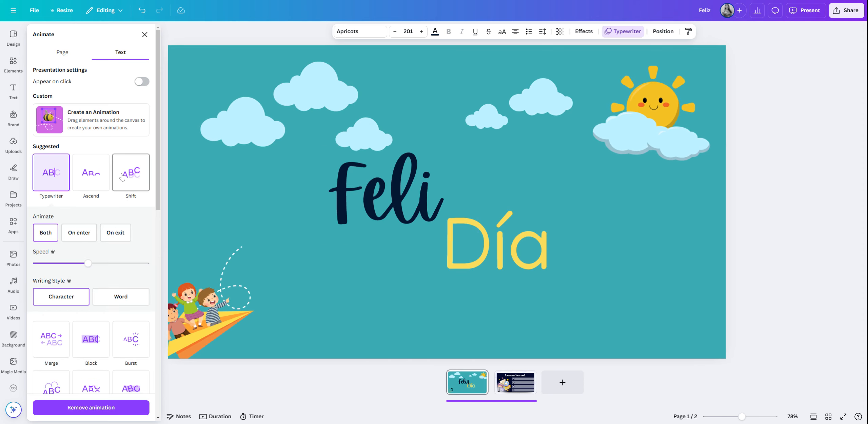
{"action": "scroll", "coordinate": [98, 237], "scroll_direction": "down", "scroll_amount": 2}
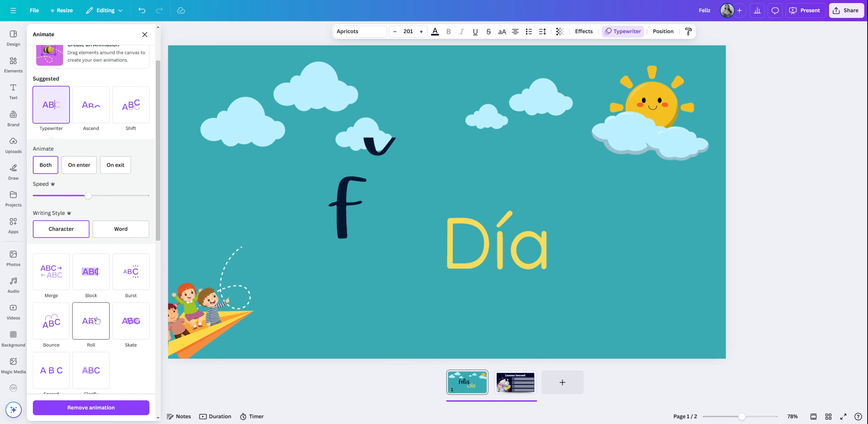
Try the Clarify animation on the "Día" text, and replace it with Bounce.
{"action": "left_click", "coordinate": [402, 257]}
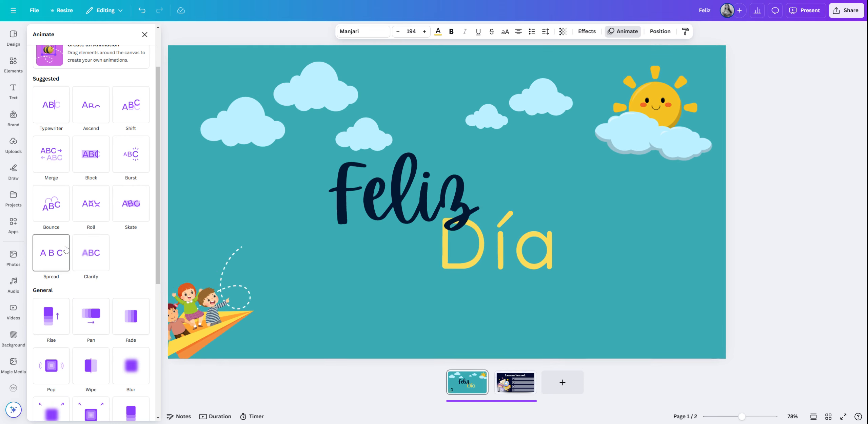
{"action": "left_click", "coordinate": [104, 263]}
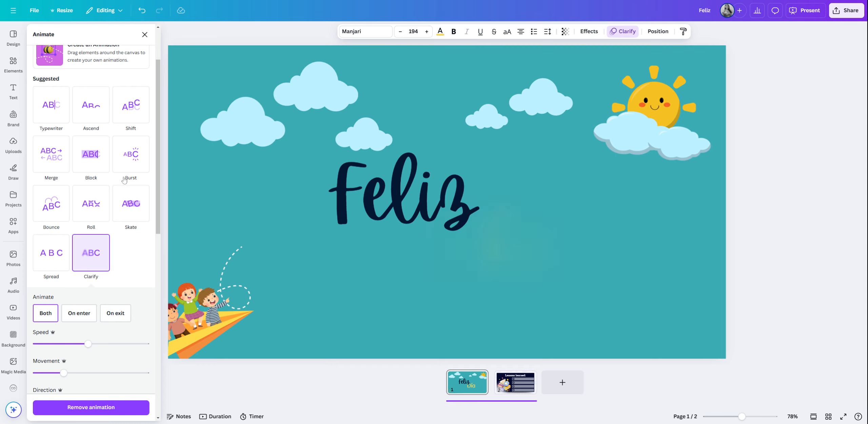
{"action": "left_click", "coordinate": [52, 197]}
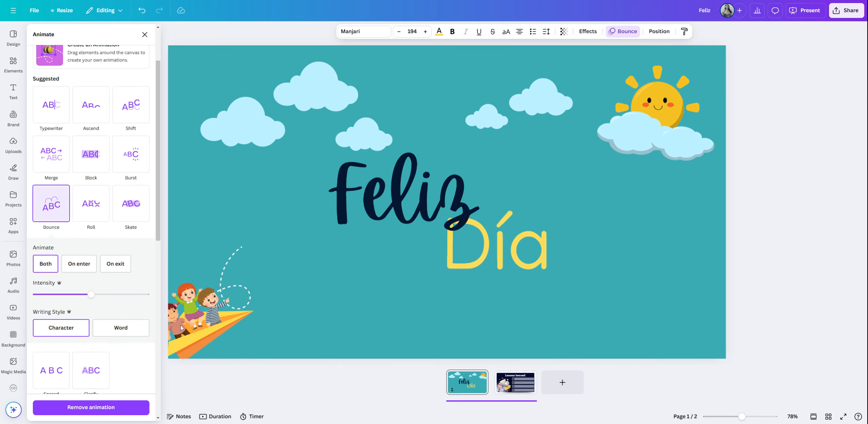
Tilt the paper plane upward and place it fully inside the page's lower-left corner, over the re-angled dashed trail.
{"action": "left_click", "coordinate": [188, 321]}
{"action": "mouse_move", "coordinate": [204, 331]}
{"action": "left_mouse_down"}
{"action": "mouse_move", "coordinate": [220, 314]}
{"action": "mouse_move", "coordinate": [224, 211]}
{"action": "mouse_move", "coordinate": [255, 250]}
{"action": "left_mouse_up"}
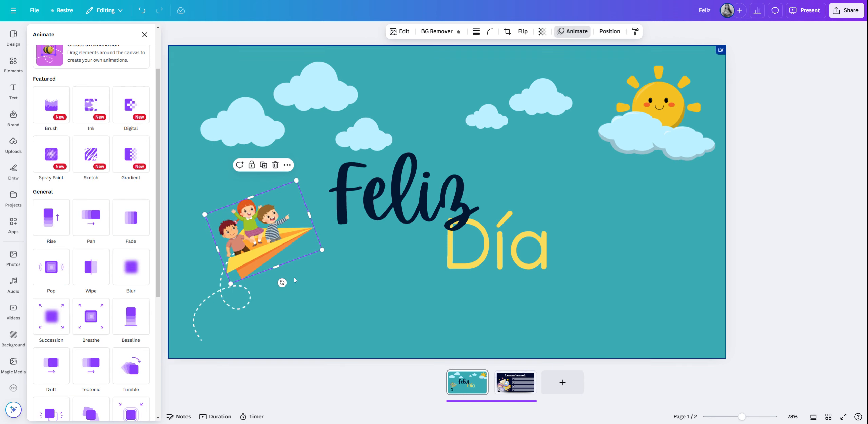
{"action": "scroll", "coordinate": [119, 249], "scroll_direction": "up", "scroll_amount": 2}
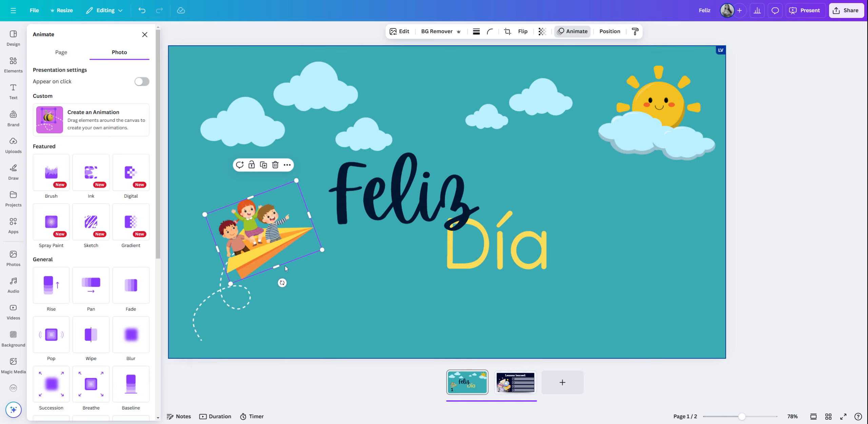
{"action": "mouse_move", "coordinate": [251, 235]}
{"action": "left_mouse_down"}
{"action": "mouse_move", "coordinate": [302, 250]}
{"action": "mouse_move", "coordinate": [316, 216]}
{"action": "mouse_move", "coordinate": [396, 305]}
{"action": "mouse_move", "coordinate": [534, 233]}
{"action": "mouse_move", "coordinate": [550, 281]}
{"action": "mouse_move", "coordinate": [666, 262]}
{"action": "mouse_move", "coordinate": [317, 351]}
{"action": "mouse_move", "coordinate": [223, 301]}
{"action": "mouse_move", "coordinate": [229, 258]}
{"action": "mouse_move", "coordinate": [216, 286]}
{"action": "left_mouse_up"}
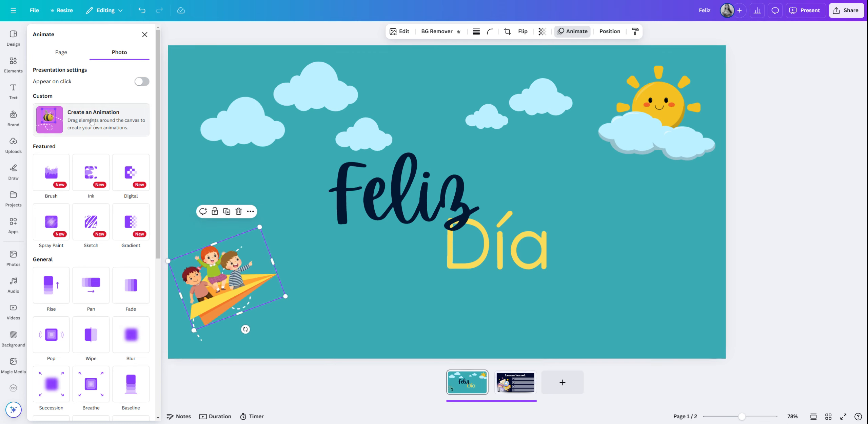
Create a custom animation that flies the paper plane along a looping path from the lower-left corner to below the sun.
{"action": "left_click", "coordinate": [87, 123]}
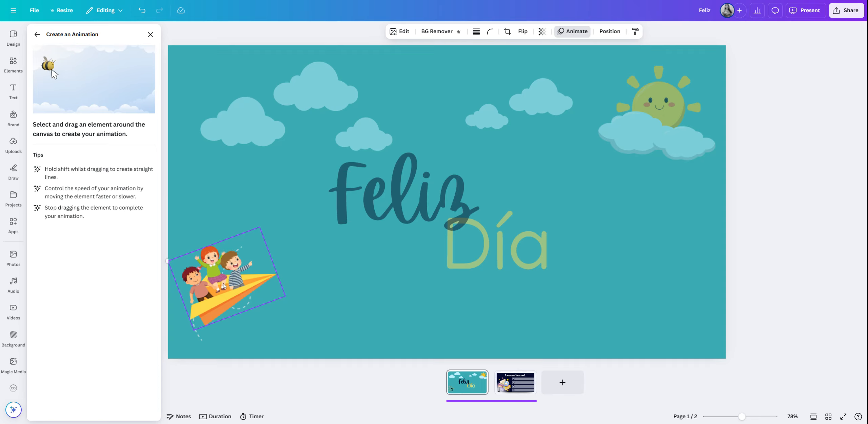
{"action": "mouse_move", "coordinate": [212, 295]}
{"action": "left_mouse_down"}
{"action": "mouse_move", "coordinate": [231, 266]}
{"action": "mouse_move", "coordinate": [258, 269]}
{"action": "mouse_move", "coordinate": [267, 299]}
{"action": "mouse_move", "coordinate": [257, 307]}
{"action": "mouse_move", "coordinate": [247, 287]}
{"action": "mouse_move", "coordinate": [255, 269]}
{"action": "mouse_move", "coordinate": [272, 266]}
{"action": "mouse_move", "coordinate": [352, 309]}
{"action": "mouse_move", "coordinate": [380, 302]}
{"action": "mouse_move", "coordinate": [395, 280]}
{"action": "mouse_move", "coordinate": [381, 273]}
{"action": "mouse_move", "coordinate": [372, 304]}
{"action": "mouse_move", "coordinate": [387, 312]}
{"action": "mouse_move", "coordinate": [425, 296]}
{"action": "mouse_move", "coordinate": [479, 241]}
{"action": "mouse_move", "coordinate": [508, 251]}
{"action": "mouse_move", "coordinate": [503, 279]}
{"action": "mouse_move", "coordinate": [475, 271]}
{"action": "mouse_move", "coordinate": [482, 231]}
{"action": "mouse_move", "coordinate": [506, 214]}
{"action": "mouse_move", "coordinate": [548, 205]}
{"action": "mouse_move", "coordinate": [632, 218]}
{"action": "left_mouse_up"}
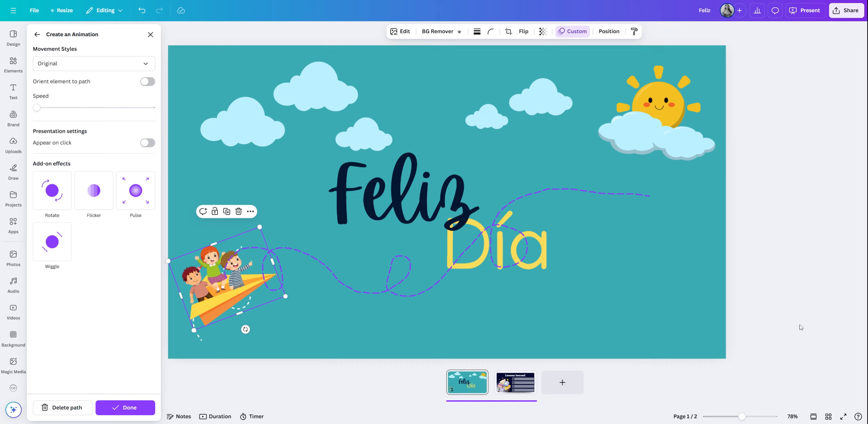
{"action": "key", "text": "Escape"}
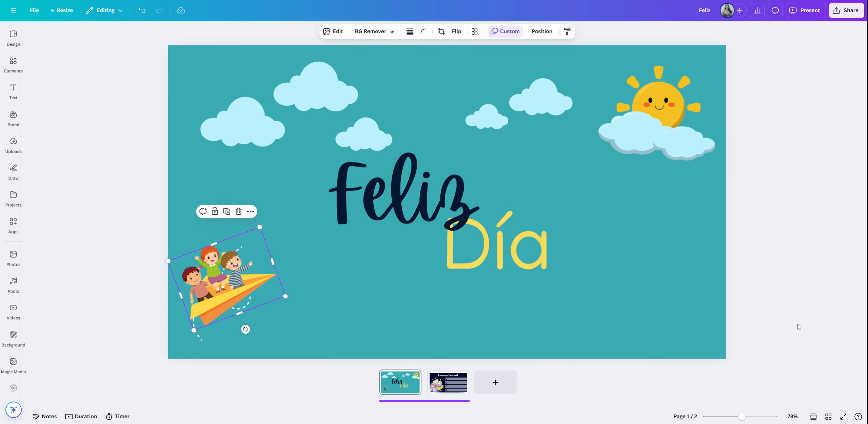
Preview the animated "Feliz Día" page in full screen and return to the editor.
{"action": "left_click", "coordinate": [798, 326]}
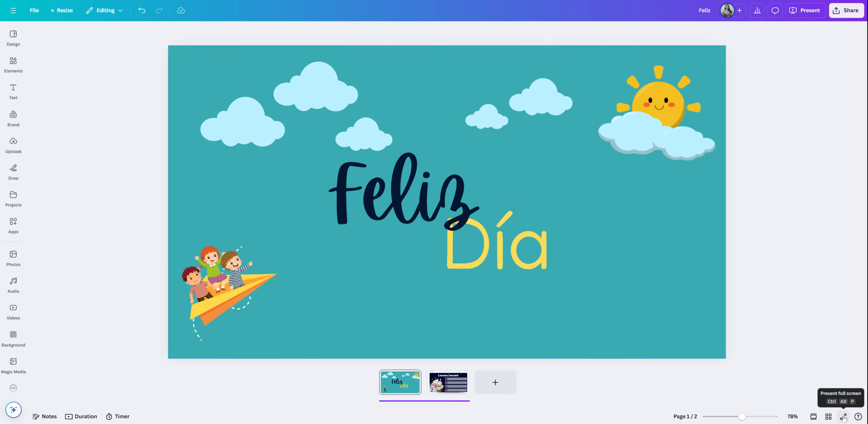
{"action": "left_click", "coordinate": [844, 417]}
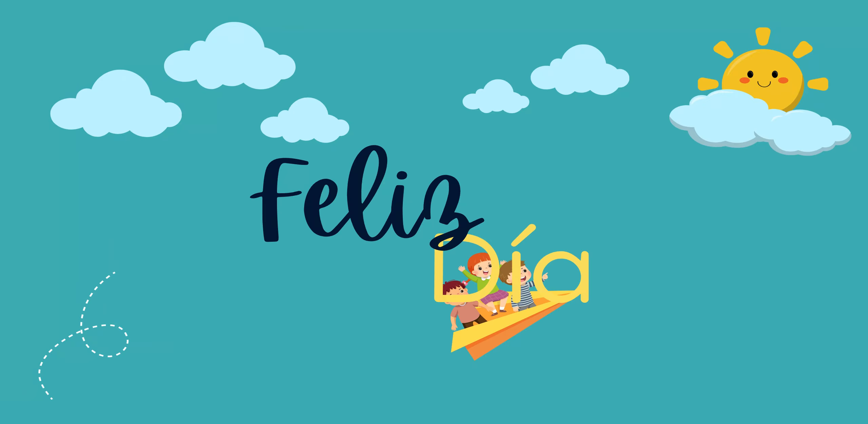
{"action": "key", "text": "Escape"}
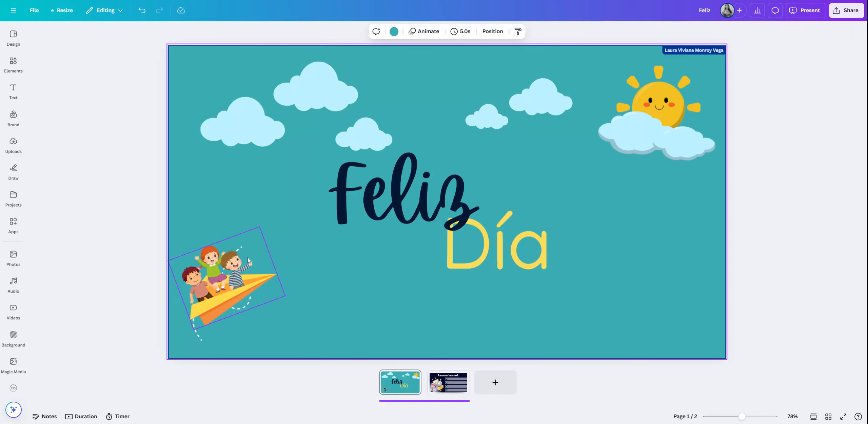
Replace the paper plane's custom animation path with a new looping one that passes beneath "Día" and ends below the sun.
{"action": "left_click", "coordinate": [248, 259]}
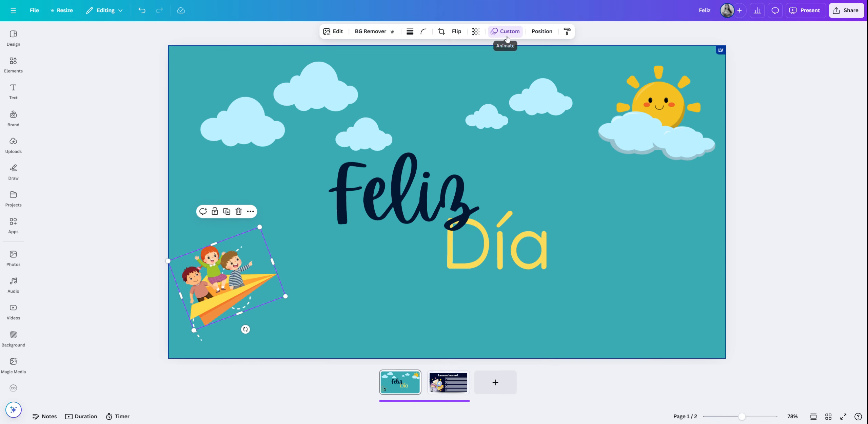
{"action": "left_click", "coordinate": [507, 35]}
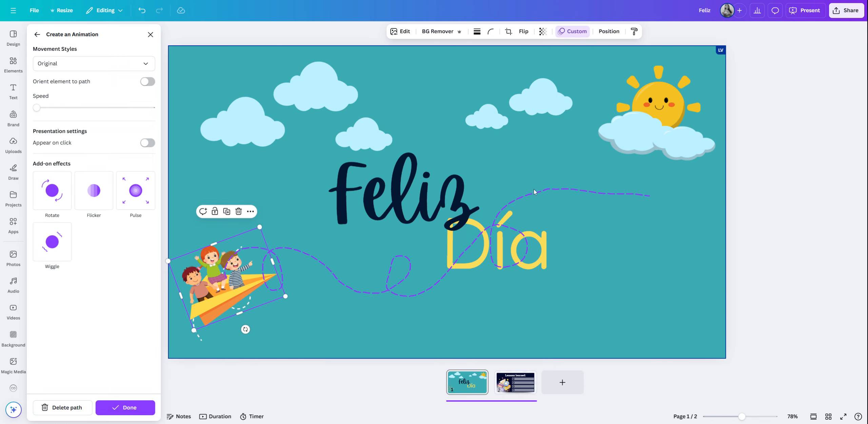
{"action": "left_click", "coordinate": [541, 200]}
{"action": "left_click", "coordinate": [225, 316]}
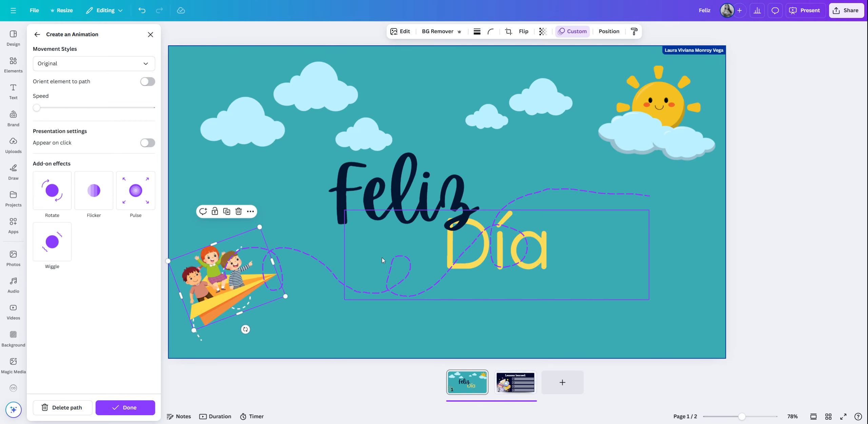
{"action": "left_click", "coordinate": [420, 274]}
{"action": "left_click", "coordinate": [264, 282]}
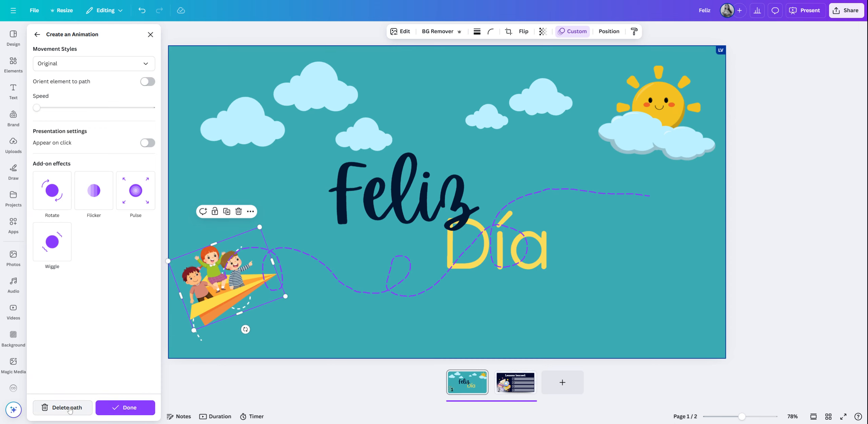
{"action": "left_click", "coordinate": [65, 410]}
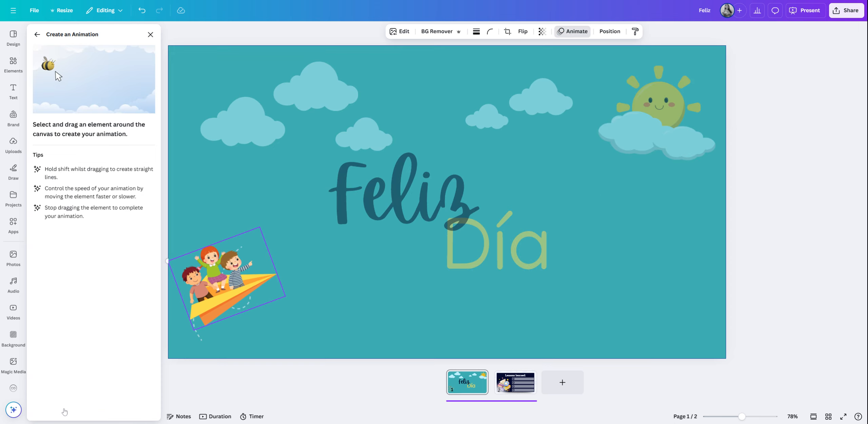
{"action": "mouse_move", "coordinate": [220, 249]}
{"action": "left_mouse_down"}
{"action": "mouse_move", "coordinate": [241, 263]}
{"action": "mouse_move", "coordinate": [300, 267]}
{"action": "mouse_move", "coordinate": [285, 295]}
{"action": "mouse_move", "coordinate": [326, 282]}
{"action": "mouse_move", "coordinate": [469, 306]}
{"action": "mouse_move", "coordinate": [548, 262]}
{"action": "mouse_move", "coordinate": [626, 240]}
{"action": "left_mouse_up"}
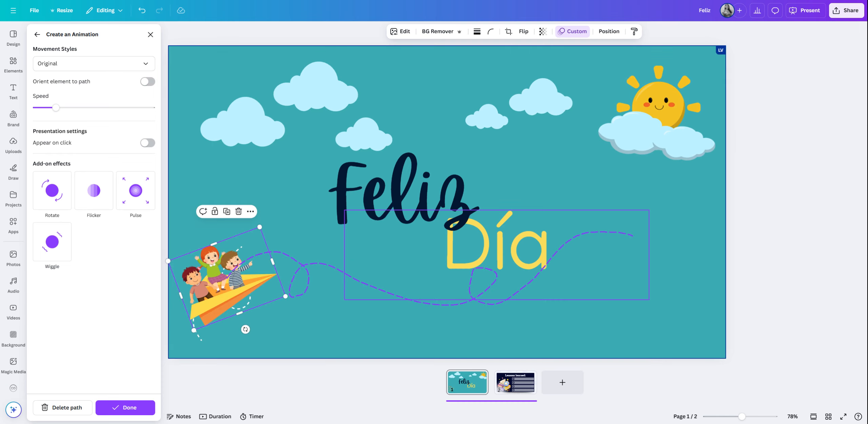
{"action": "left_click", "coordinate": [361, 339]}
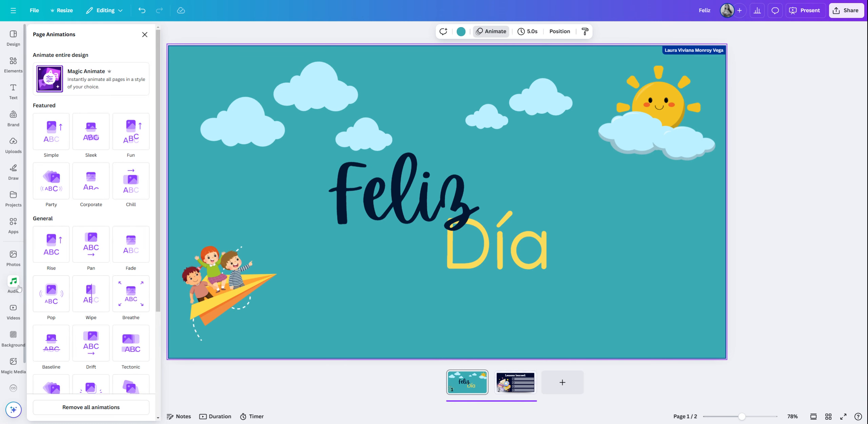
Browse the audio library, preview the Epic tracks "The Giants" and "Roar", and inspect the existing audio track beneath the pages.
{"action": "left_click", "coordinate": [13, 288]}
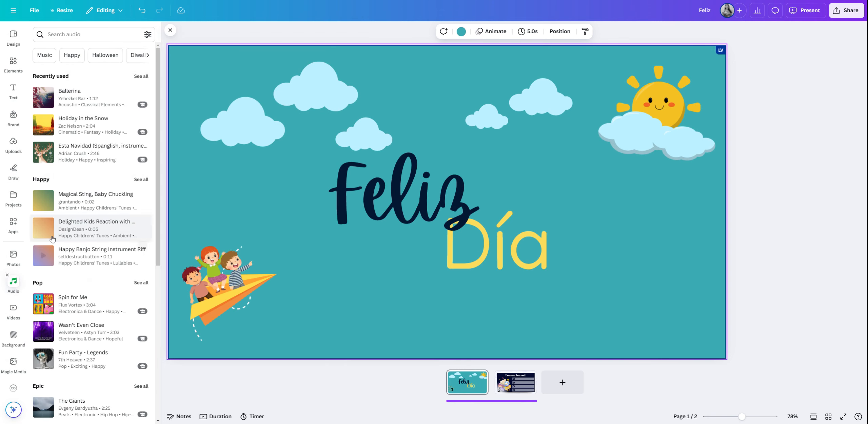
{"action": "scroll", "coordinate": [72, 244], "scroll_direction": "down", "scroll_amount": 3}
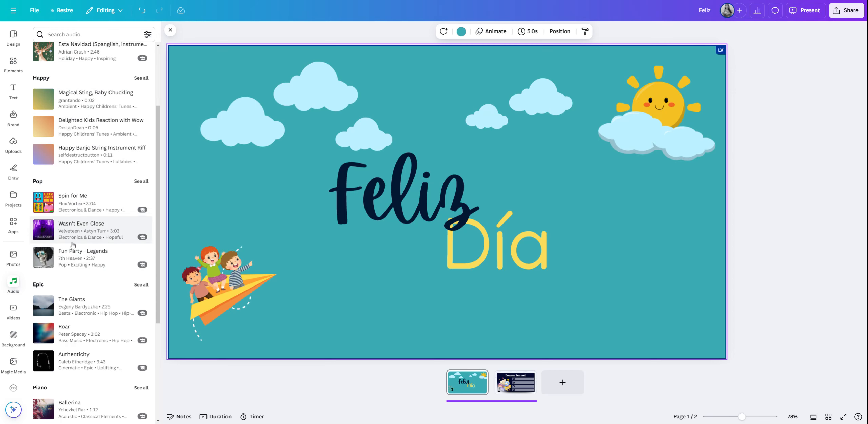
{"action": "scroll", "coordinate": [73, 245], "scroll_direction": "down", "scroll_amount": 1}
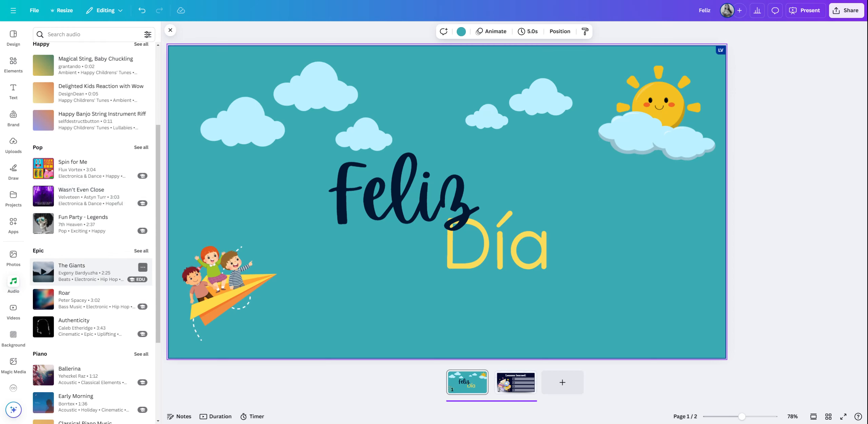
{"action": "left_click", "coordinate": [50, 275]}
{"action": "left_click", "coordinate": [50, 275]}
{"action": "left_click", "coordinate": [46, 304]}
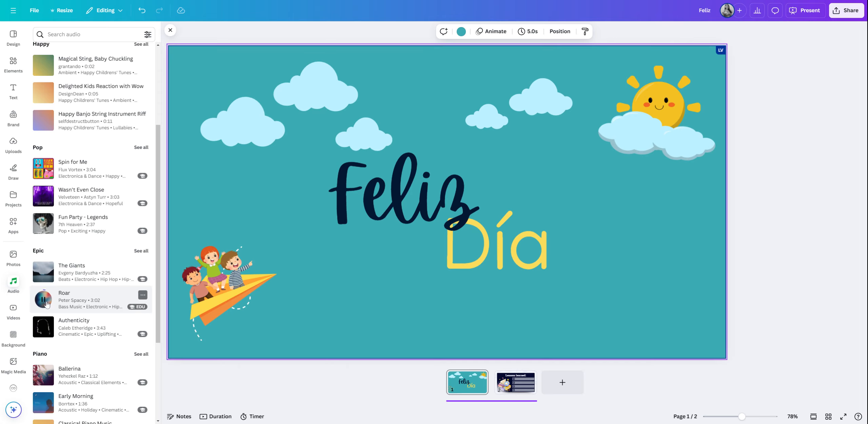
{"action": "left_click", "coordinate": [47, 304]}
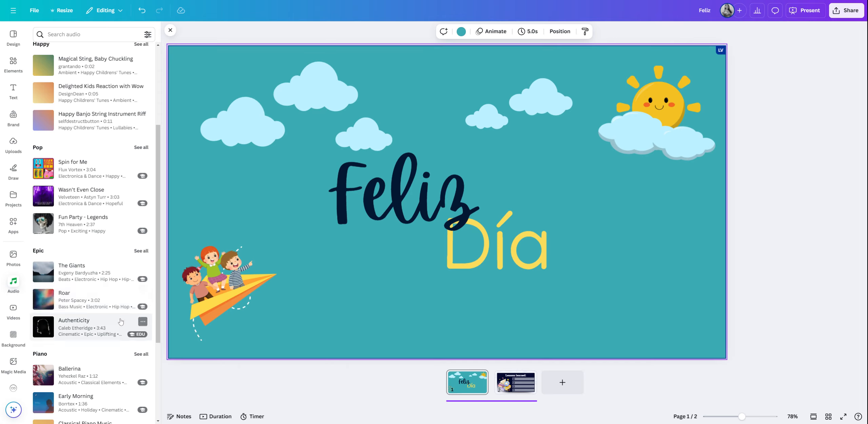
{"action": "scroll", "coordinate": [101, 150], "scroll_direction": "down", "scroll_amount": 4}
{"action": "scroll", "coordinate": [101, 151], "scroll_direction": "up", "scroll_amount": 8}
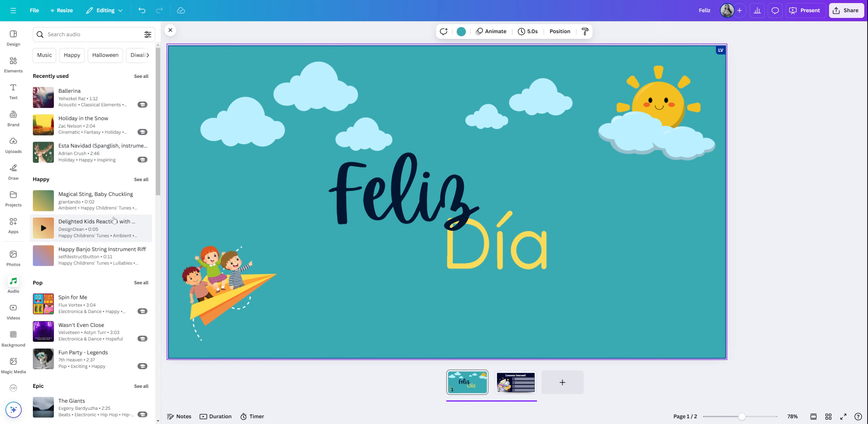
{"action": "left_click", "coordinate": [470, 401]}
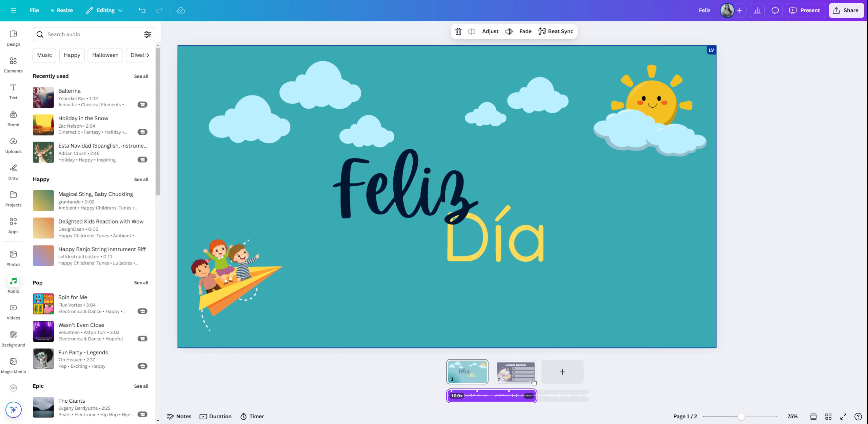
Open the text animation options for the "Lessons learned:" heading on page 2.
{"action": "left_click", "coordinate": [518, 375]}
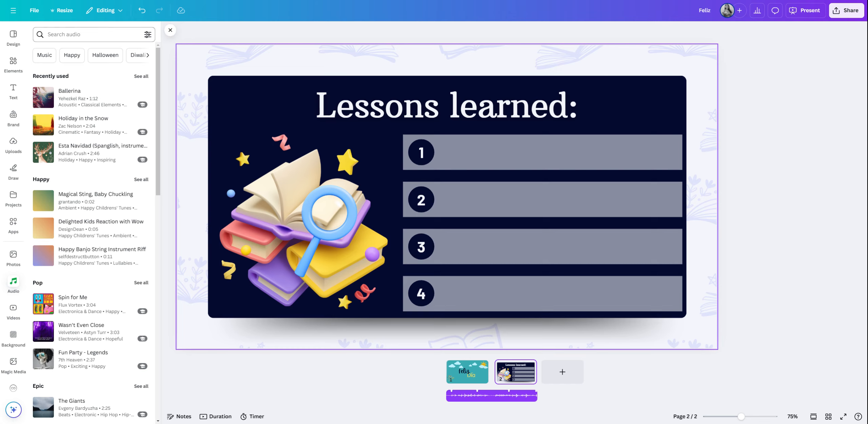
{"action": "left_click", "coordinate": [463, 166]}
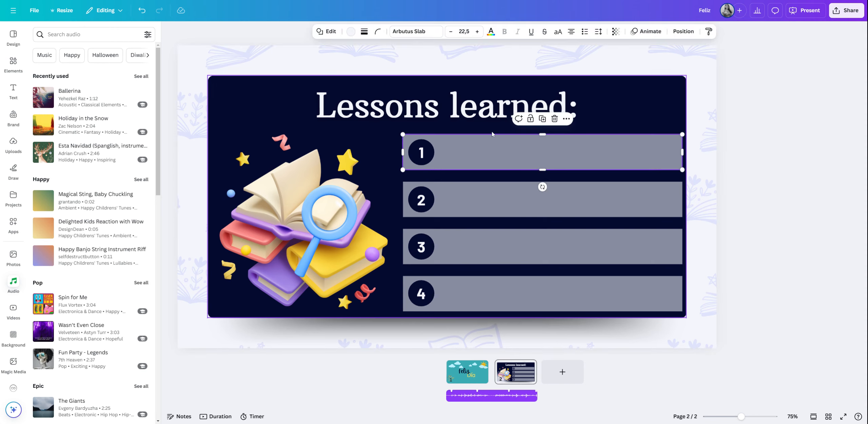
{"action": "left_click", "coordinate": [492, 121]}
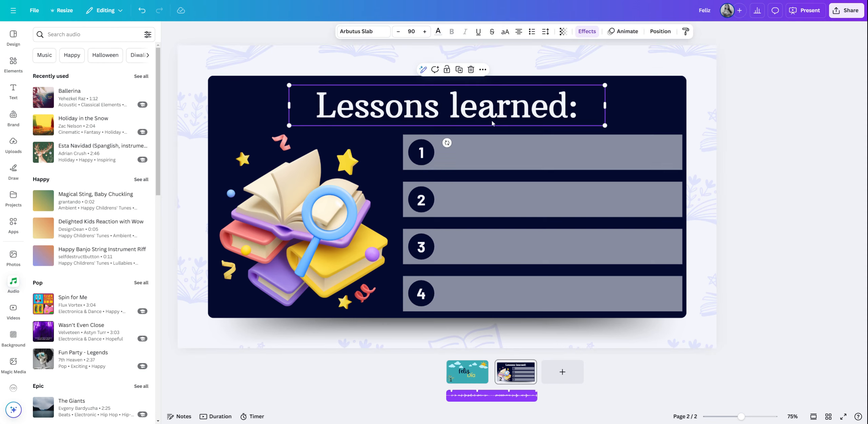
{"action": "left_click", "coordinate": [618, 31]}
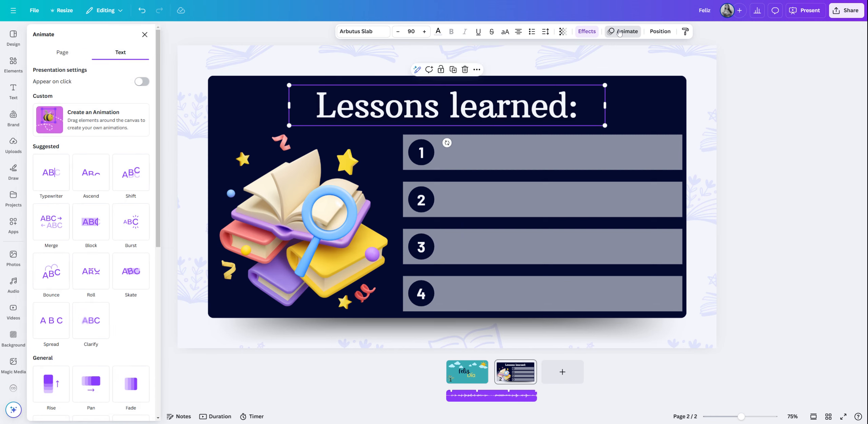